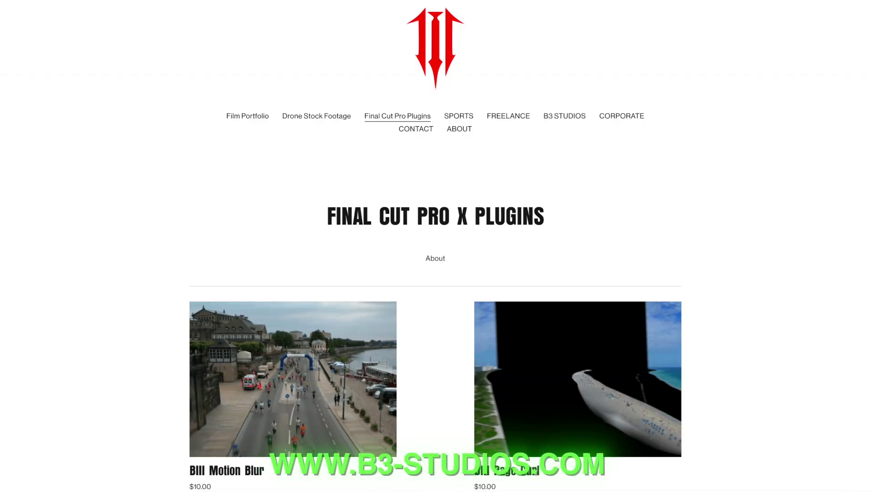
# Scroll the B3 Studios plugin list down to BIII Trippy Lens and BIII Altered Time.
pyautogui.scroll(-3, 435, 273)
pyautogui.scroll(-3, 435, 273)
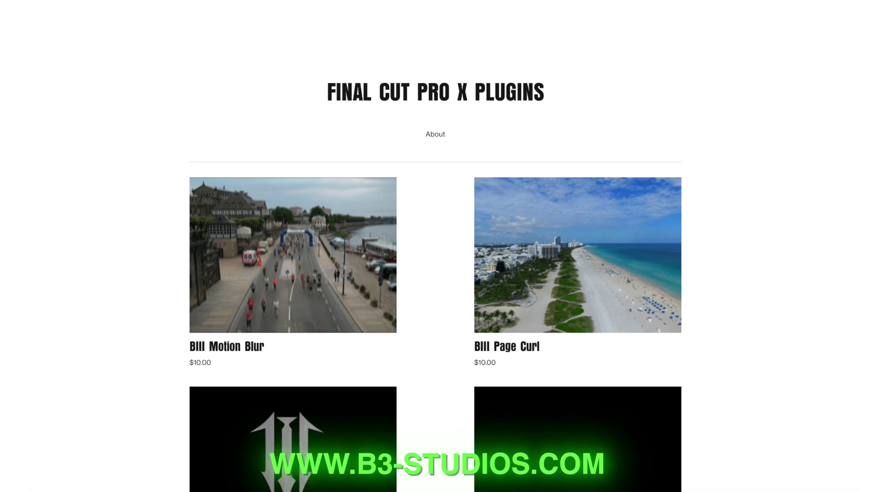
pyautogui.scroll(-2, 435, 273)
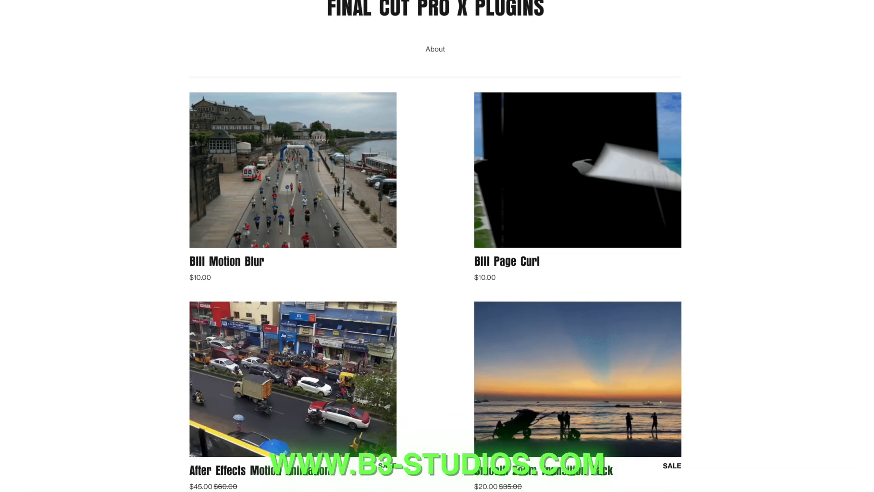
pyautogui.scroll(-3, 436, 245)
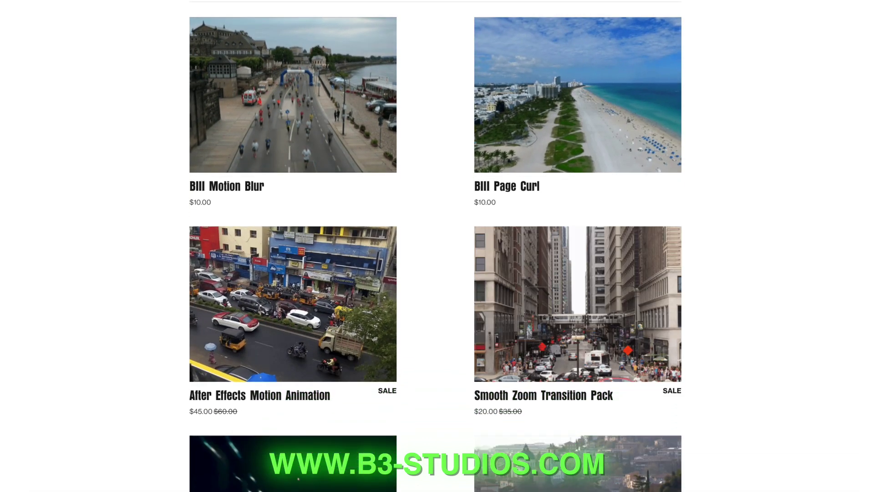
pyautogui.scroll(-3, 435, 245)
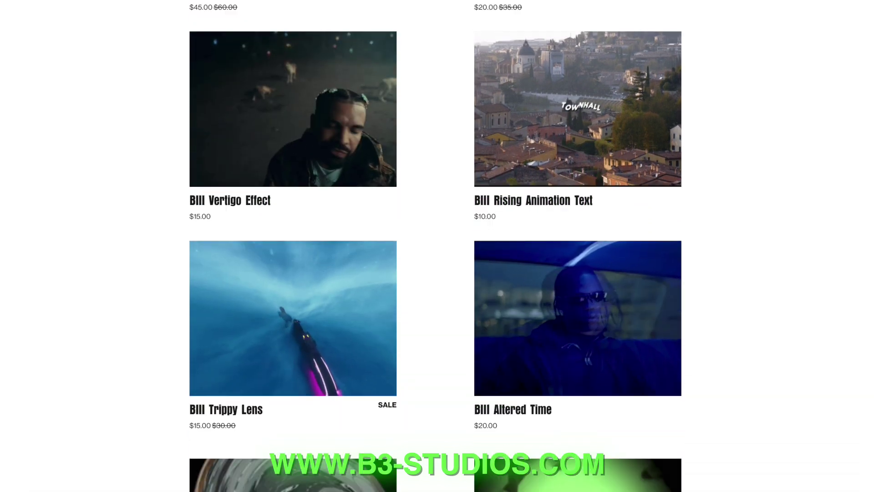
pyautogui.scroll(-2, 435, 246)
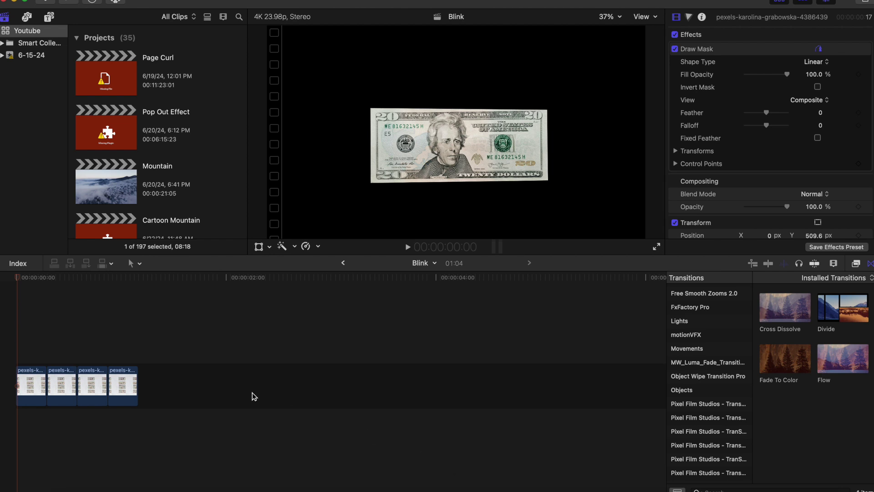
# Move the playhead to about frame 8 to show the masked $5 bill.
pyautogui.moveTo(20, 277); pyautogui.dragTo(50, 314)
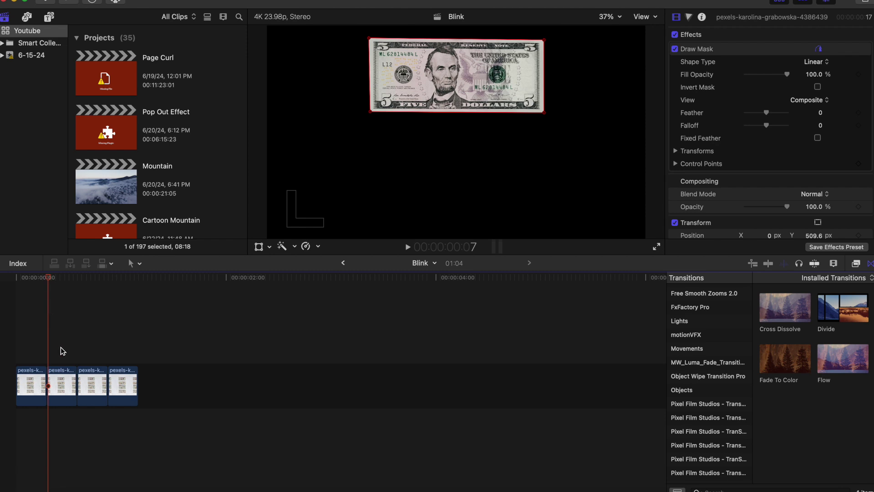
# Lift the $5 bill clip to a connected slot and enable the Transform overlay.
pyautogui.moveTo(61, 371); pyautogui.dragTo(33, 329)
pyautogui.moveTo(47, 276); pyautogui.dragTo(32, 280)
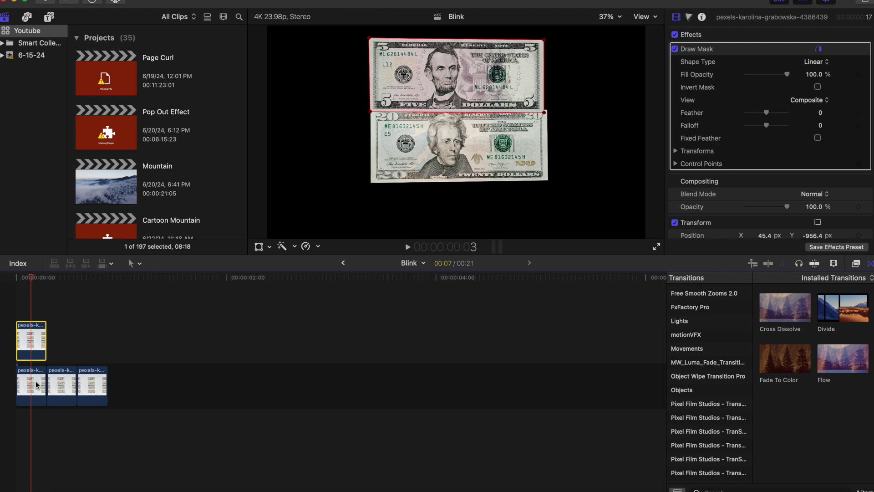
pyautogui.click(437, 155)
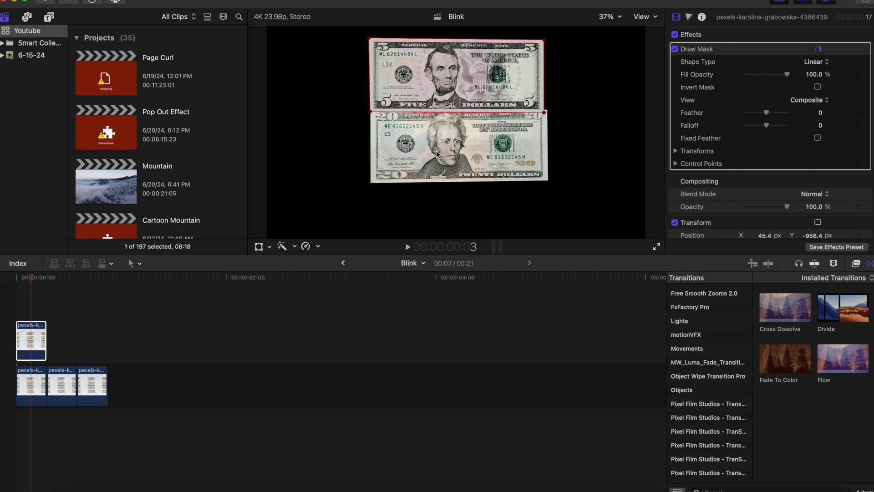
pyautogui.click(258, 246)
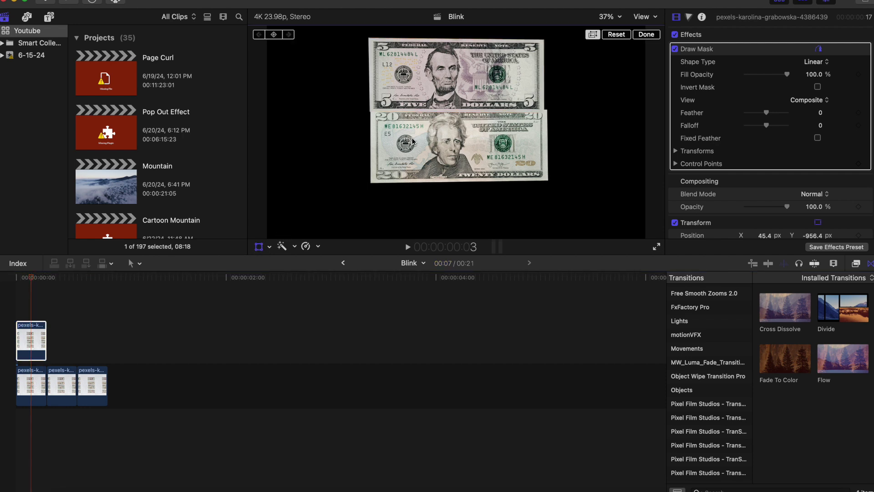
# Lower the $5 bill to match the $20, then return its clip to the storyline.
pyautogui.moveTo(475, 68); pyautogui.dragTo(467, 86)
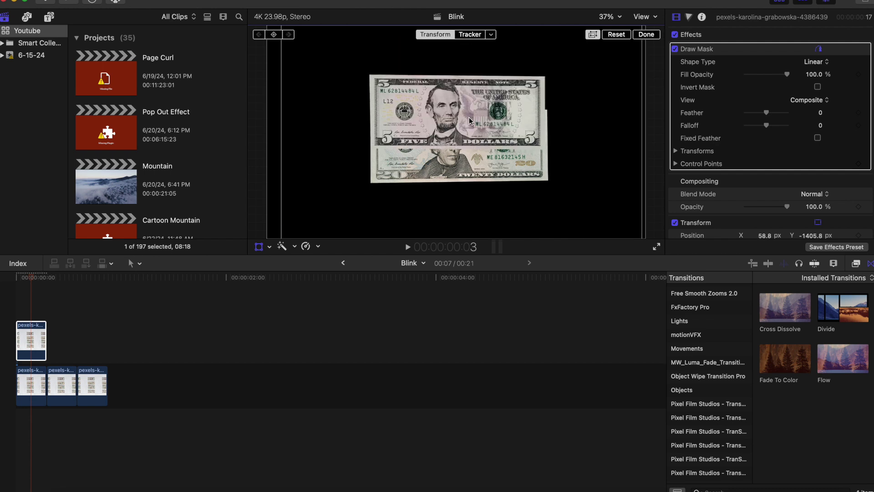
pyautogui.moveTo(469, 116); pyautogui.dragTo(470, 139)
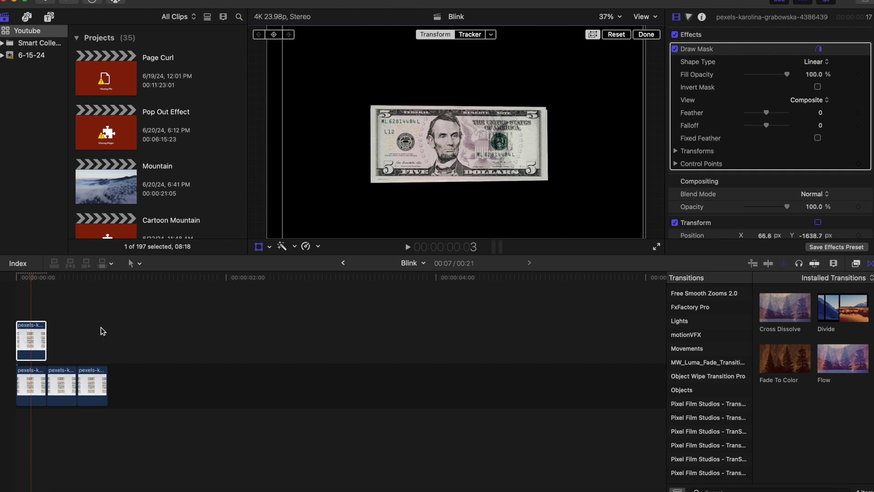
pyautogui.moveTo(29, 344); pyautogui.dragTo(61, 334)
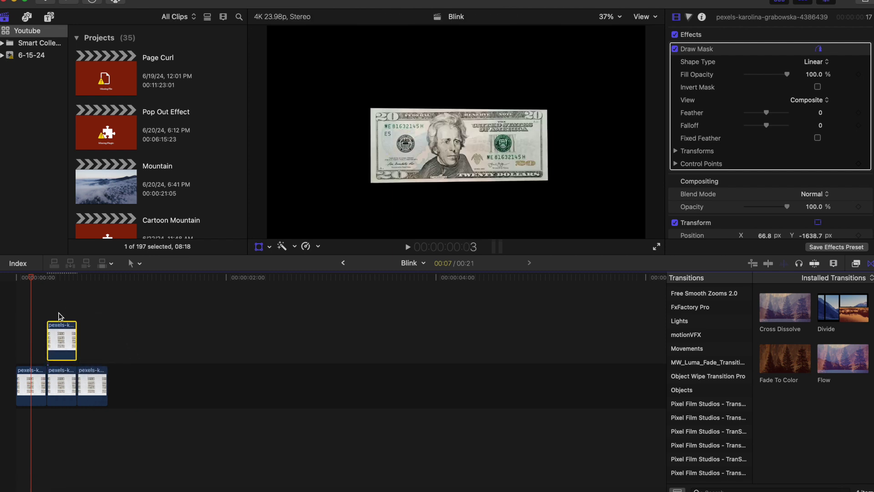
pyautogui.click(61, 340)
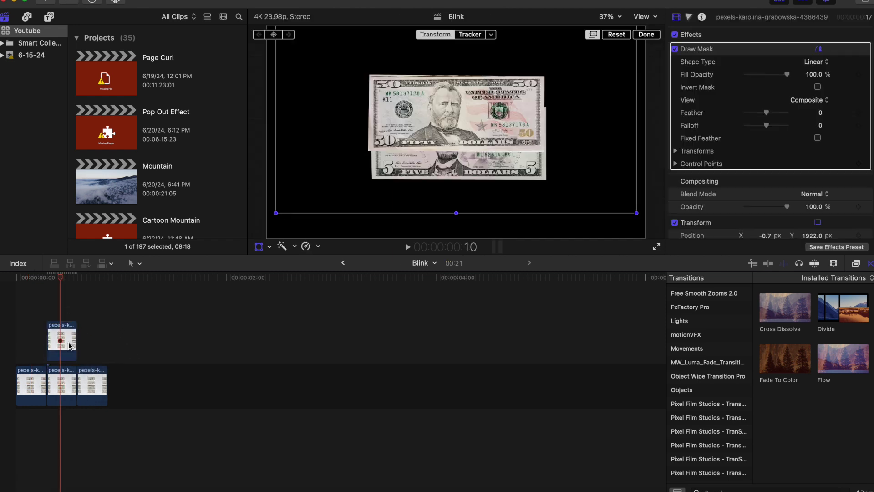
# Lower the $50 bill into alignment and drop its clip back into the sequence.
pyautogui.moveTo(452, 116); pyautogui.dragTo(454, 144)
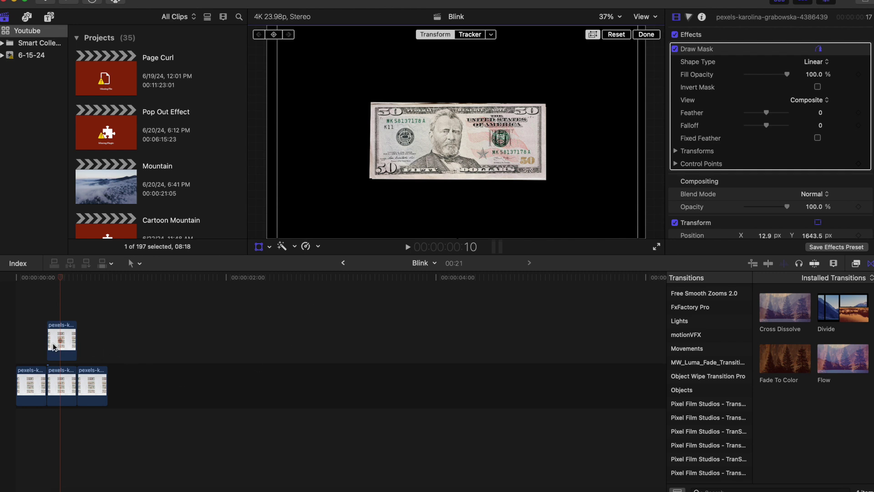
pyautogui.moveTo(58, 342); pyautogui.dragTo(93, 337)
pyautogui.click(117, 355)
# Raise the $10 bill to the same framing and return it as the fourth clip.
pyautogui.click(88, 305)
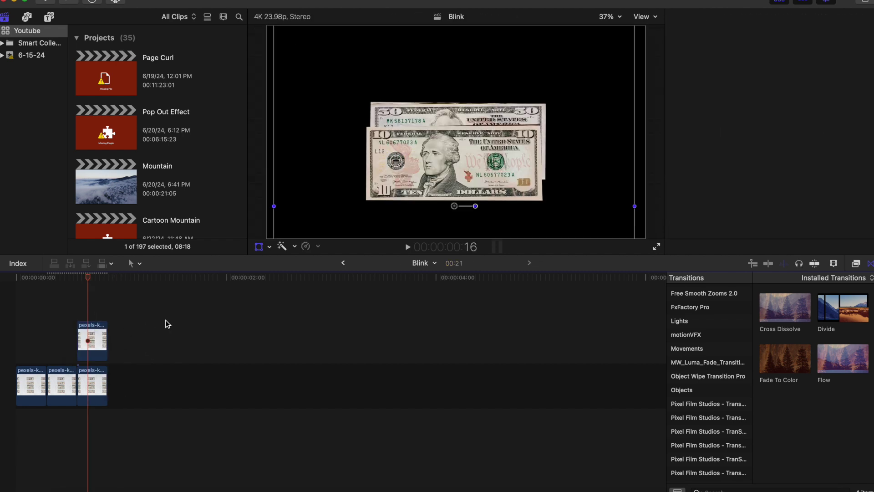
pyautogui.moveTo(454, 160); pyautogui.dragTo(453, 144)
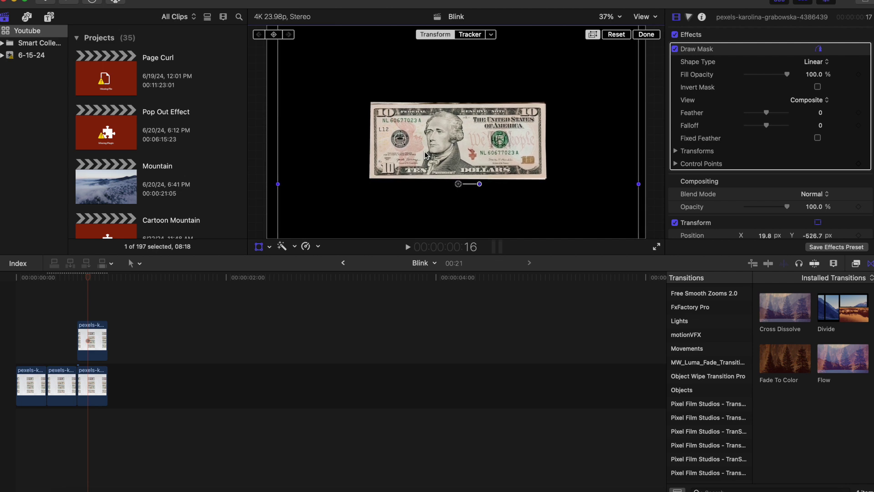
pyautogui.moveTo(93, 344); pyautogui.dragTo(120, 373)
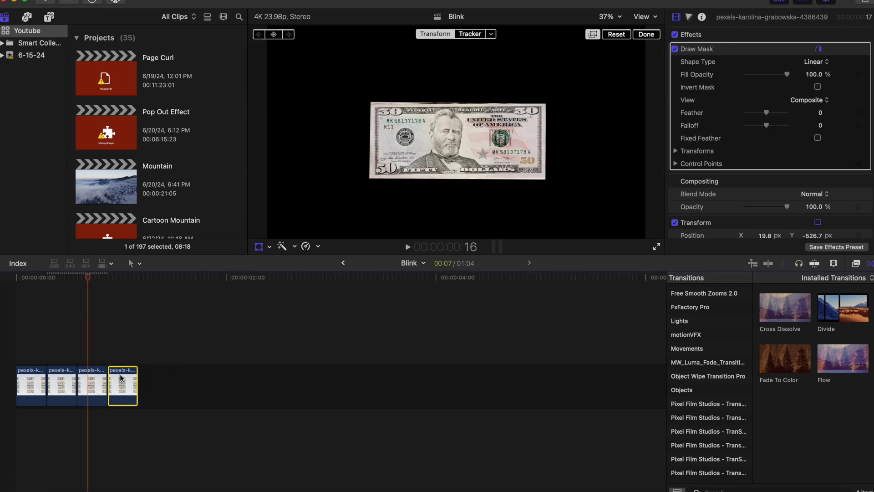
pyautogui.click(18, 349)
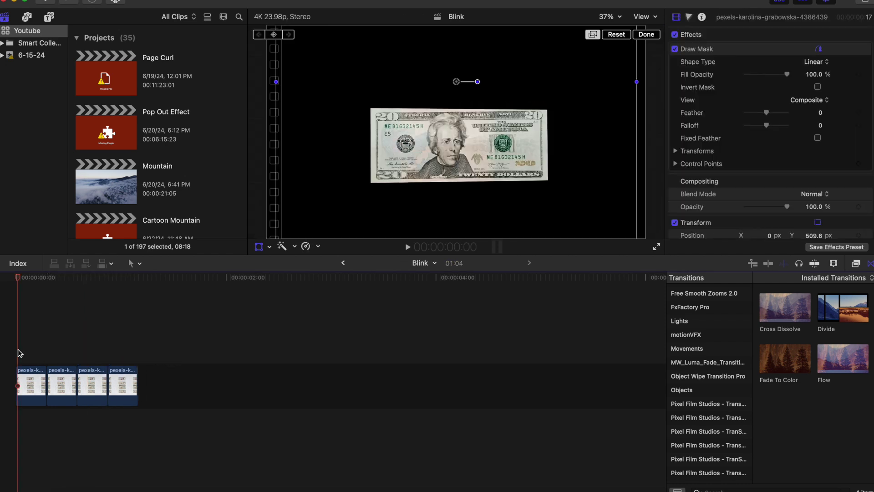
pyautogui.press('space')
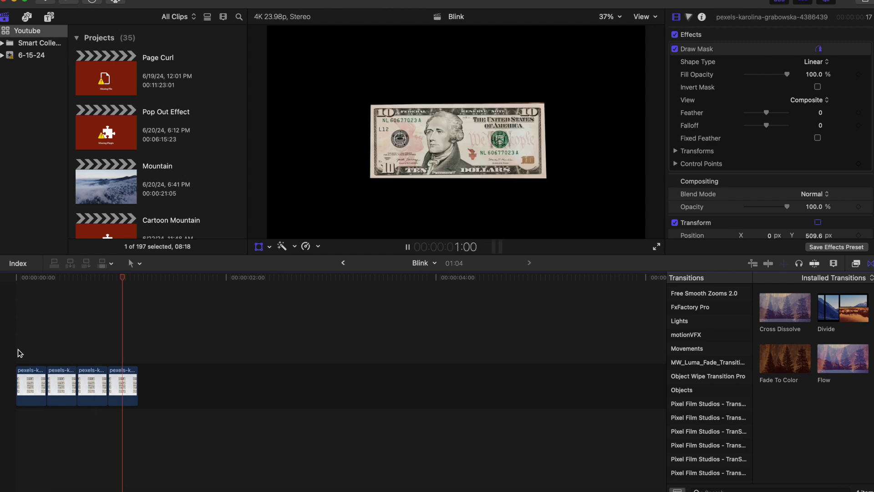
pyautogui.press('space')
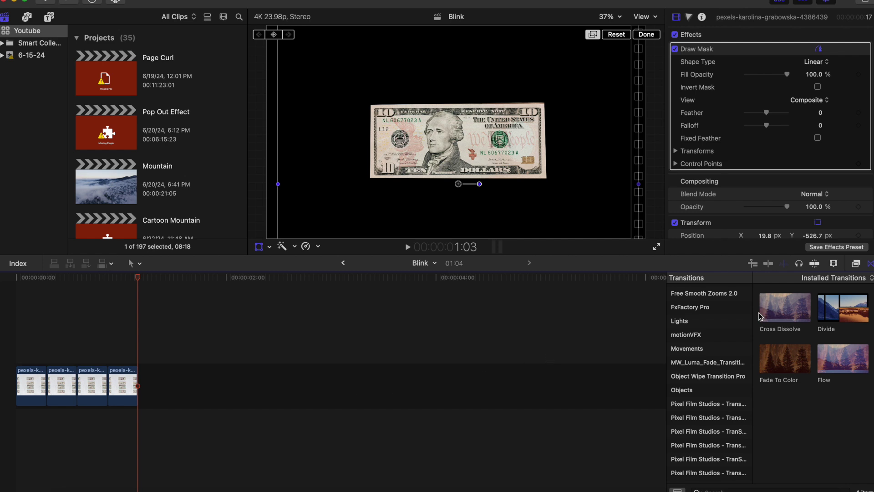
# Preview the Flow dissolve from the Transitions browser, then select all four bill clips.
pyautogui.click(856, 263)
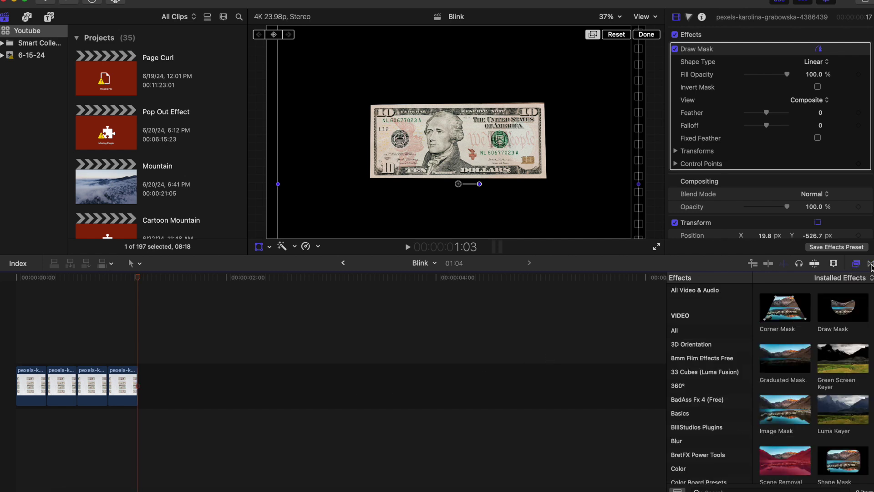
pyautogui.click(870, 263)
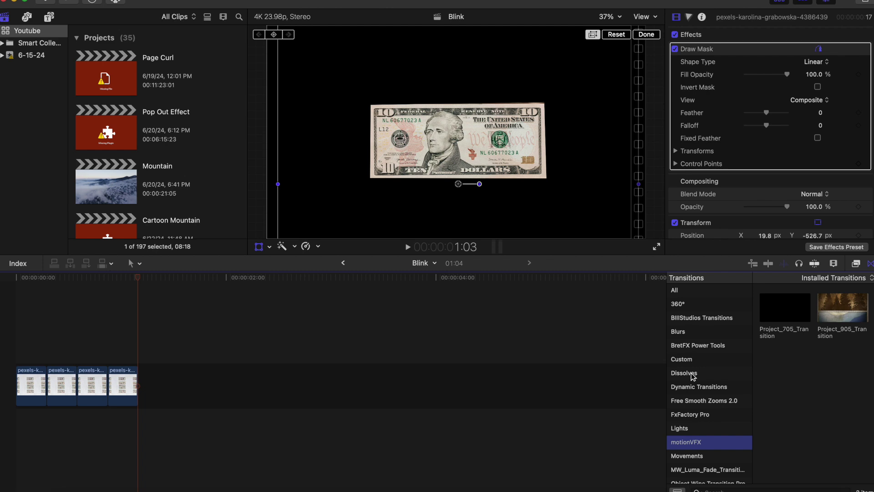
pyautogui.click(693, 376)
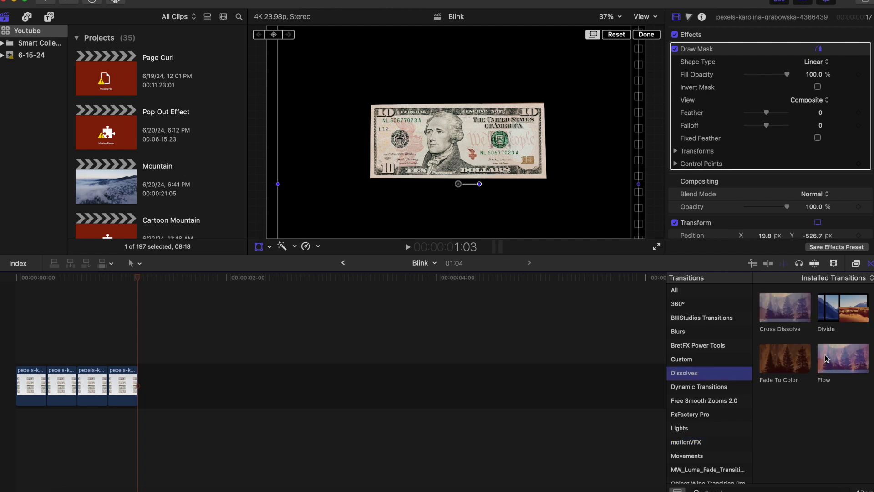
pyautogui.click(828, 360)
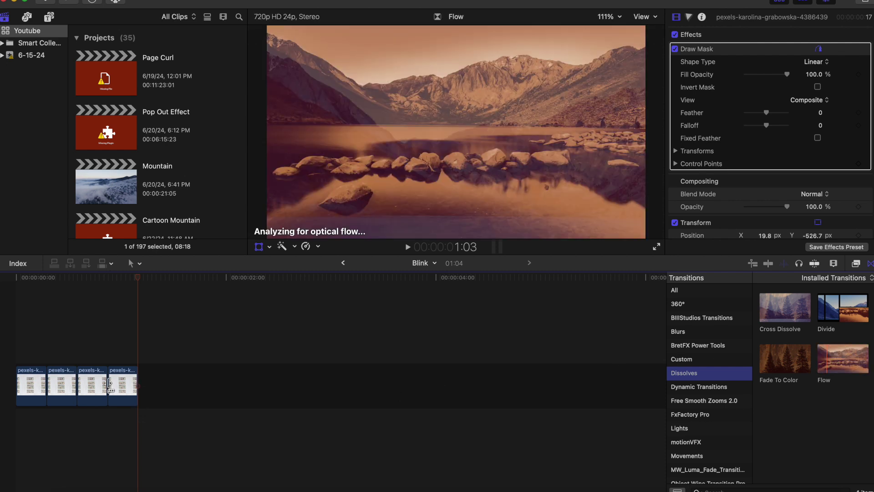
pyautogui.moveTo(157, 390); pyautogui.dragTo(13, 396)
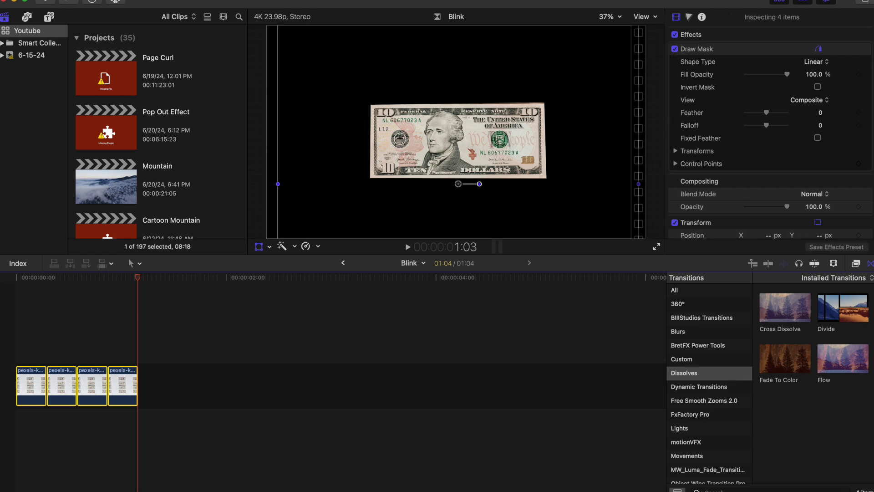
pyautogui.hotkey('ctrl', 'd')
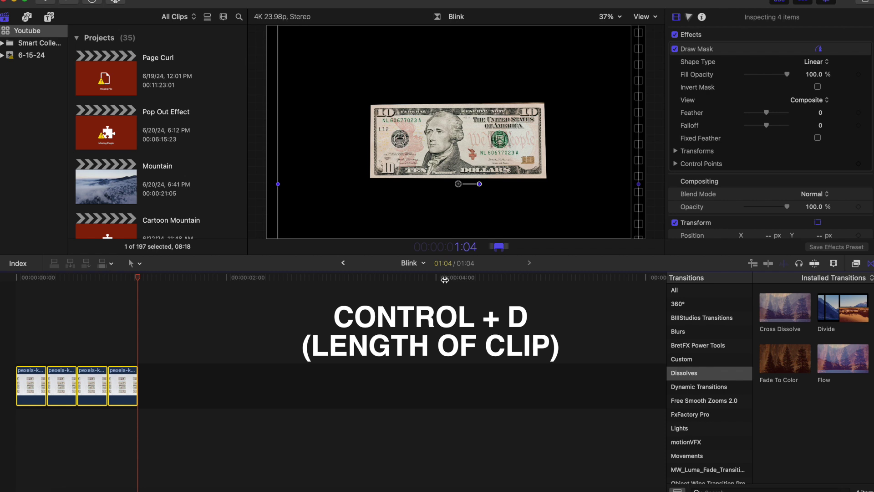
pyautogui.write('7')
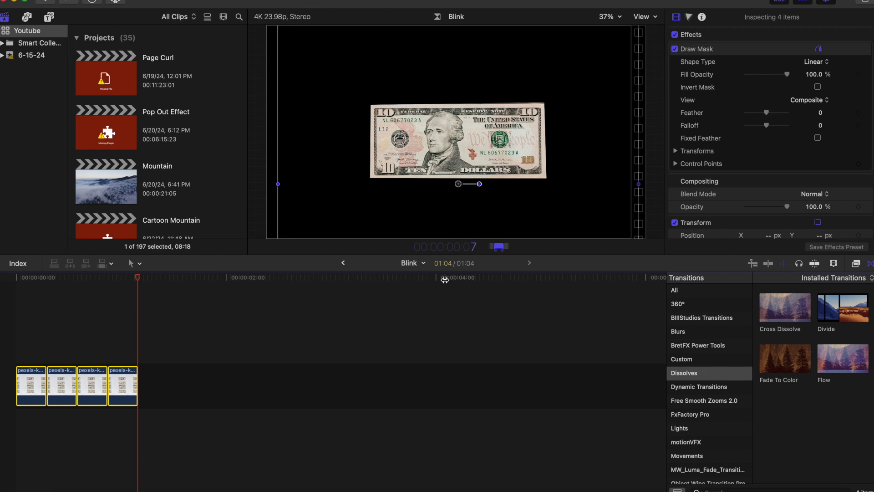
pyautogui.press('Return')
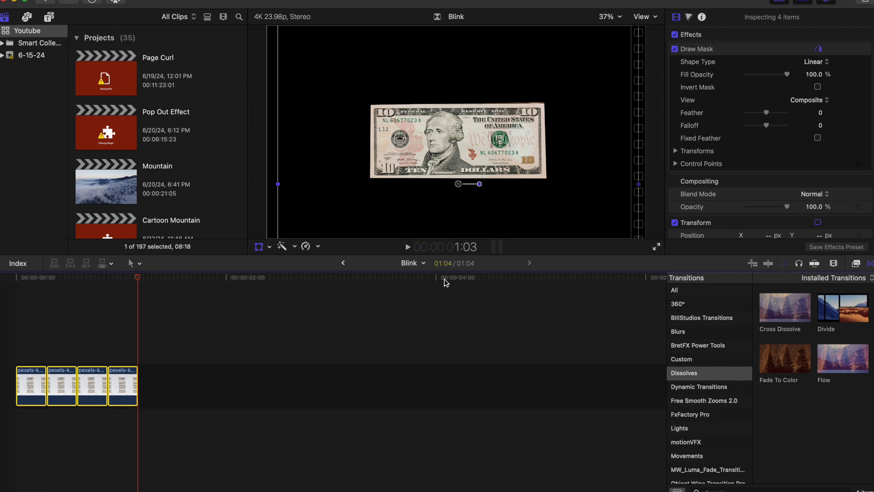
pyautogui.hotkey('ctrl', 'd')
pyautogui.write('5')
pyautogui.press('Return')
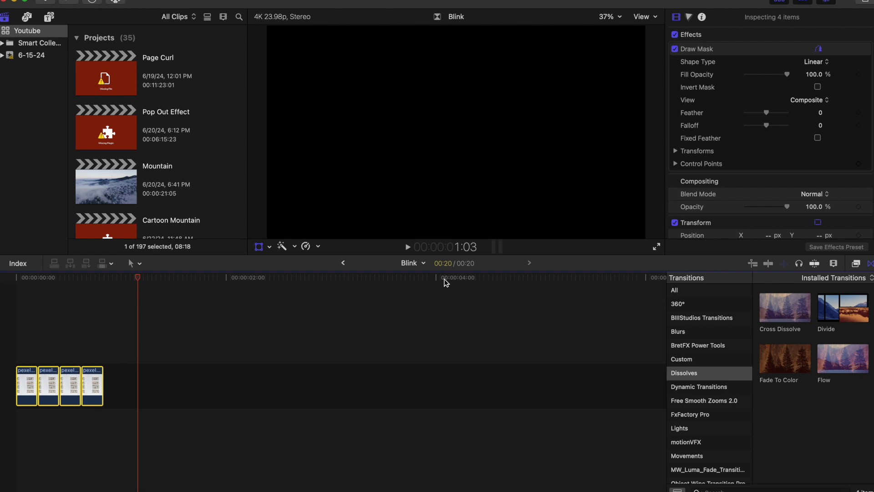
pyautogui.hotkey('ctrl', 'd')
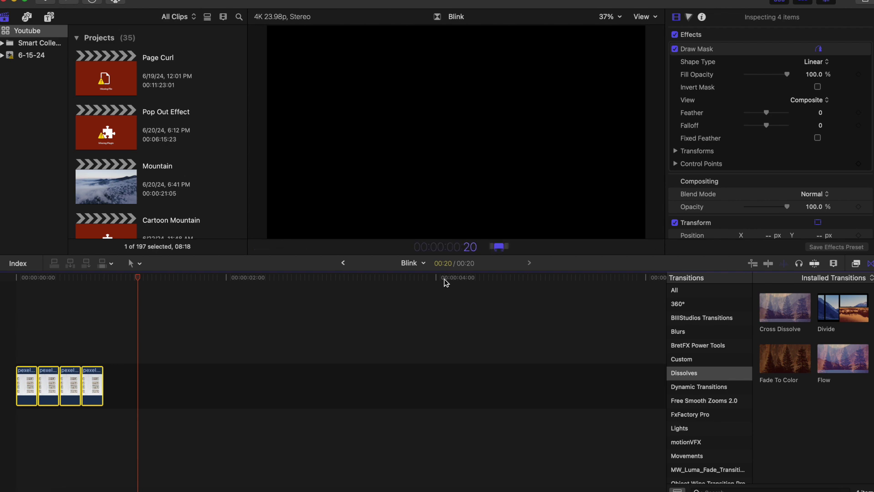
pyautogui.write('1')
pyautogui.press('Return')
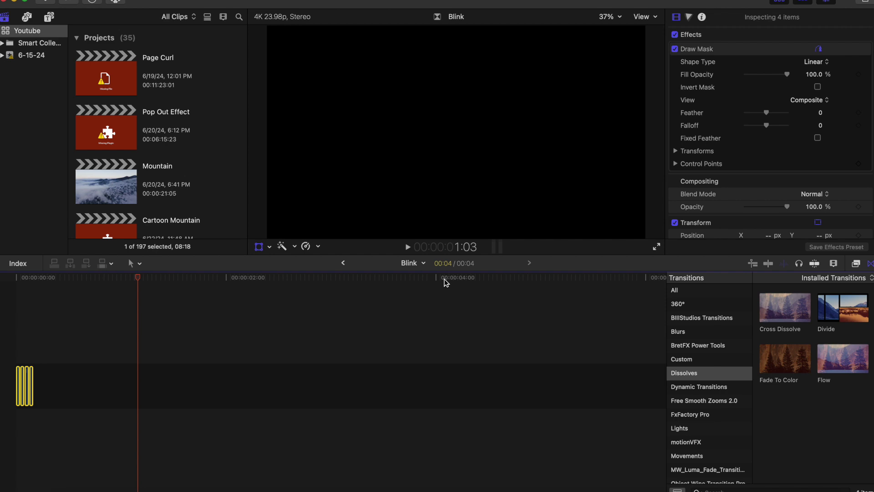
pyautogui.hotkey('ctrl', 'd')
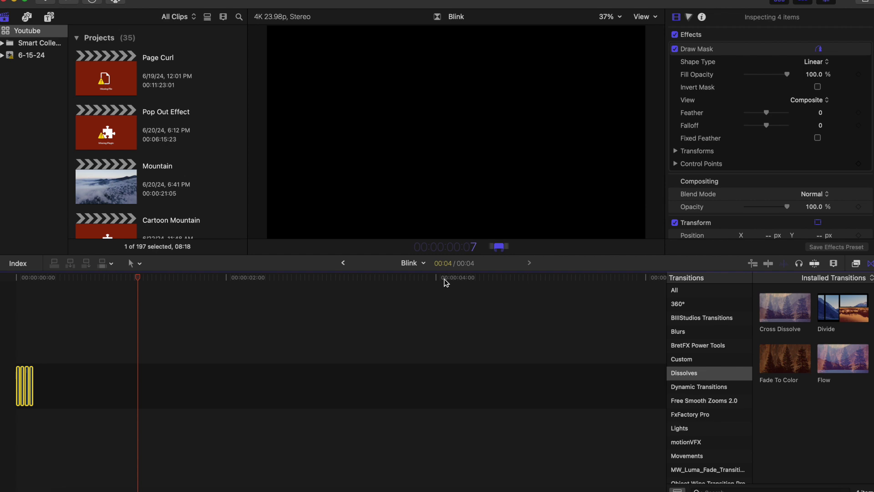
pyautogui.write('7')
pyautogui.press('Return')
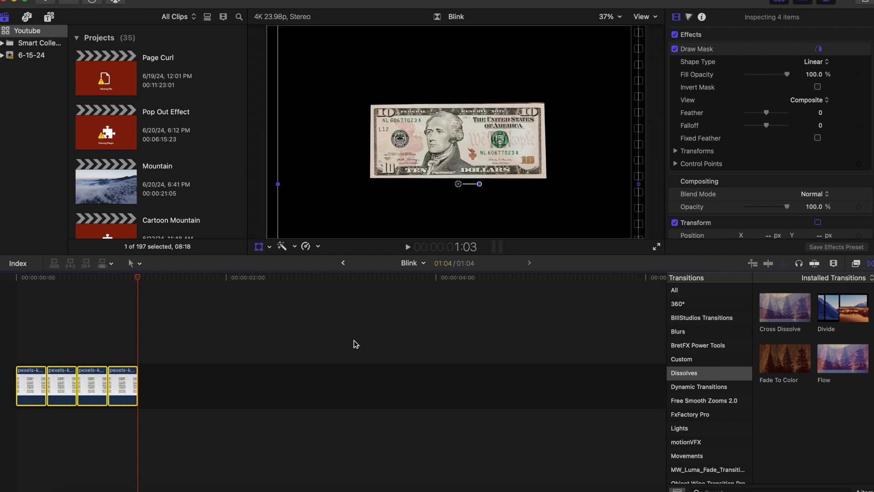
pyautogui.click(13, 359)
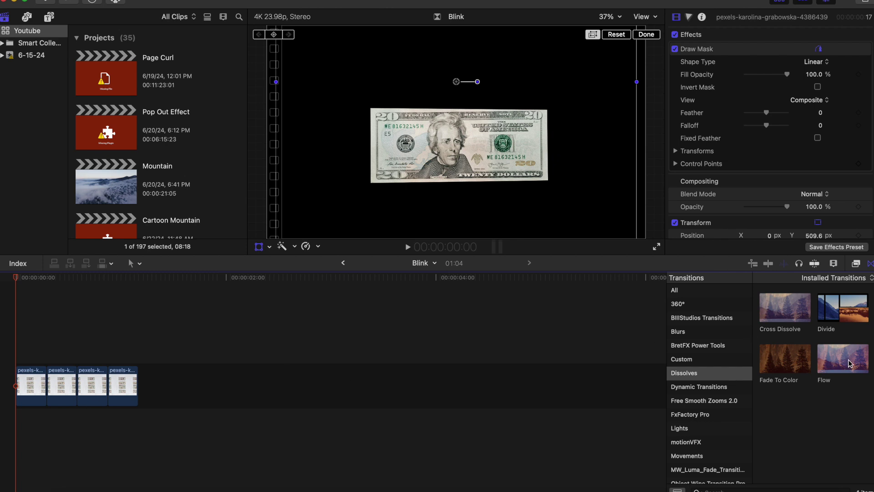
# Drop Flow between clips 1–2, 2–3 and 3–4, shortening the first two transitions.
pyautogui.moveTo(847, 363); pyautogui.dragTo(48, 382)
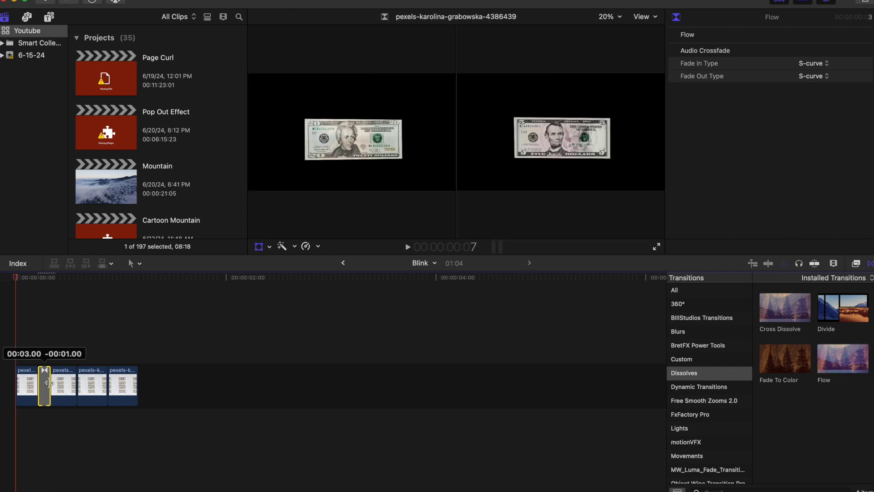
pyautogui.moveTo(46, 382); pyautogui.dragTo(46, 383)
pyautogui.moveTo(838, 367); pyautogui.dragTo(69, 389)
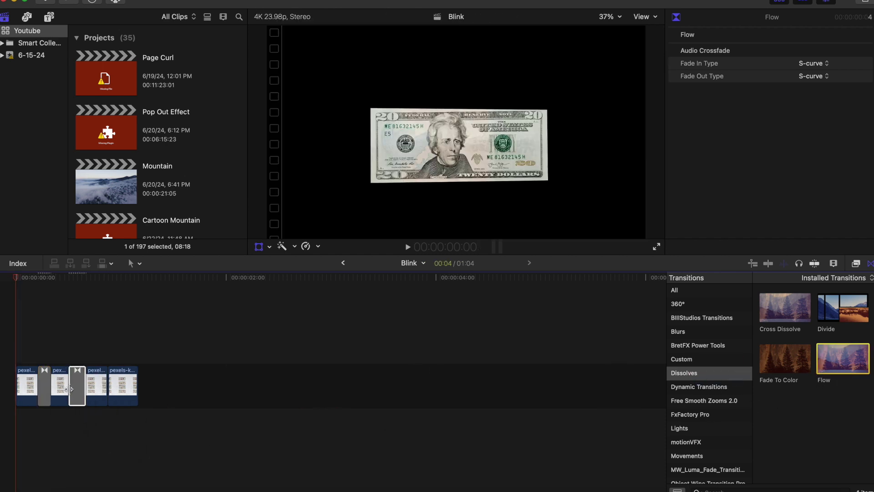
pyautogui.click(68, 387)
pyautogui.moveTo(71, 385); pyautogui.dragTo(73, 387)
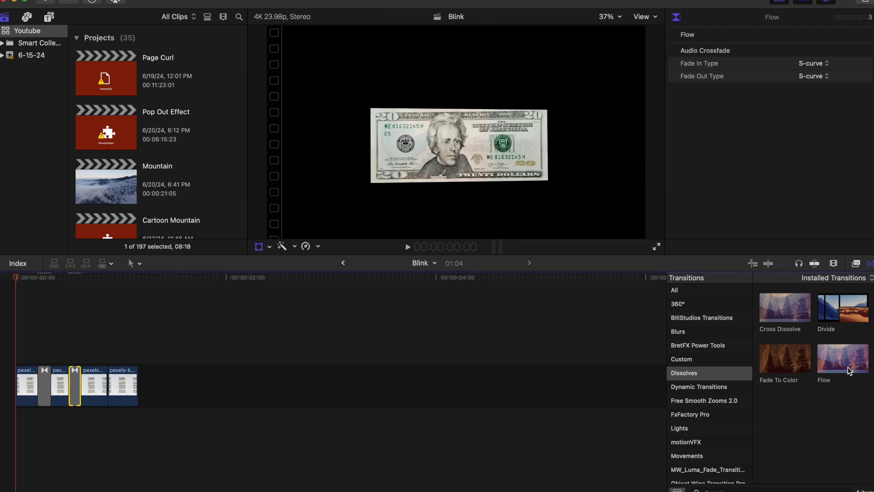
pyautogui.moveTo(849, 370); pyautogui.dragTo(109, 383)
pyautogui.click(10, 359)
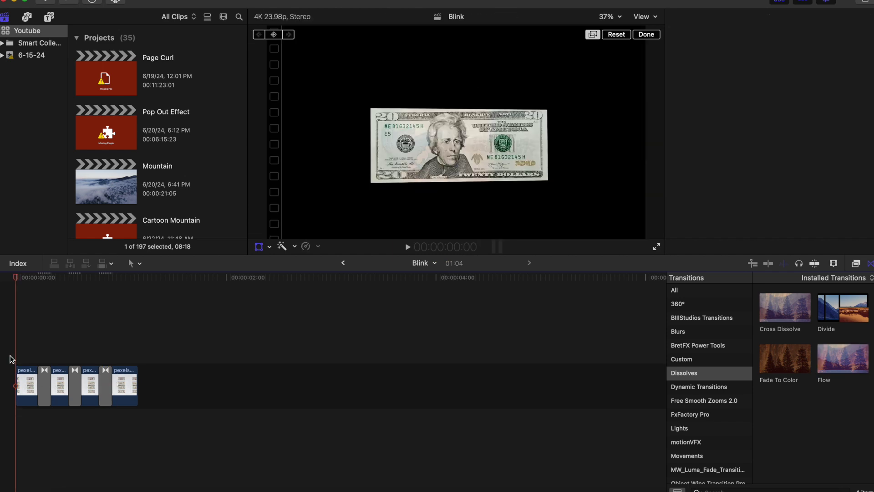
# Play the sequence, then give all clips and transitions a 9-frame duration.
pyautogui.press('space')
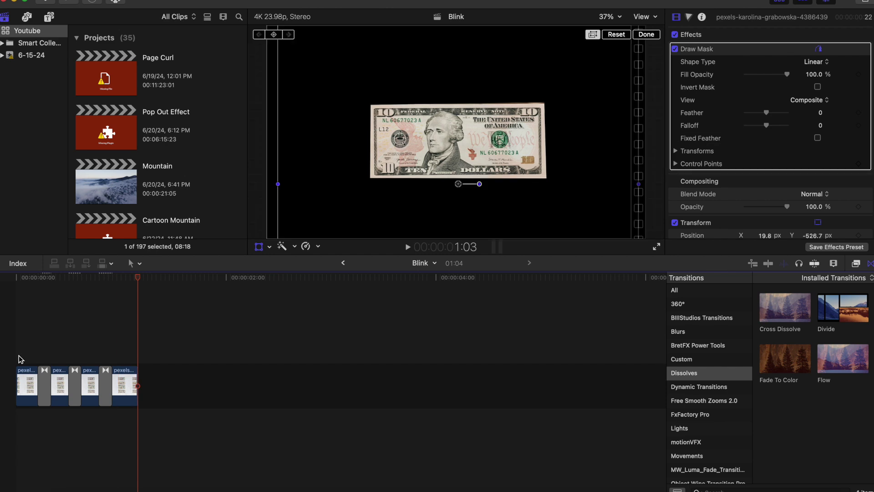
pyautogui.moveTo(25, 359); pyautogui.dragTo(137, 420)
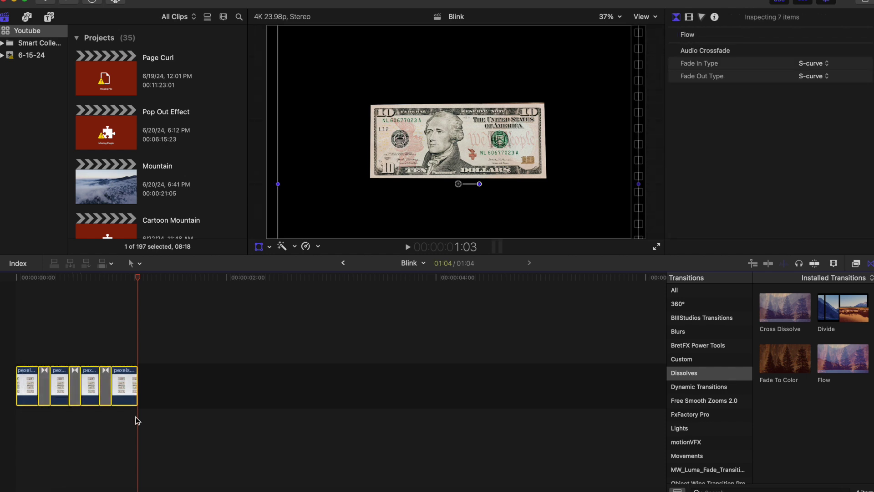
pyautogui.hotkey('ctrl', 'd')
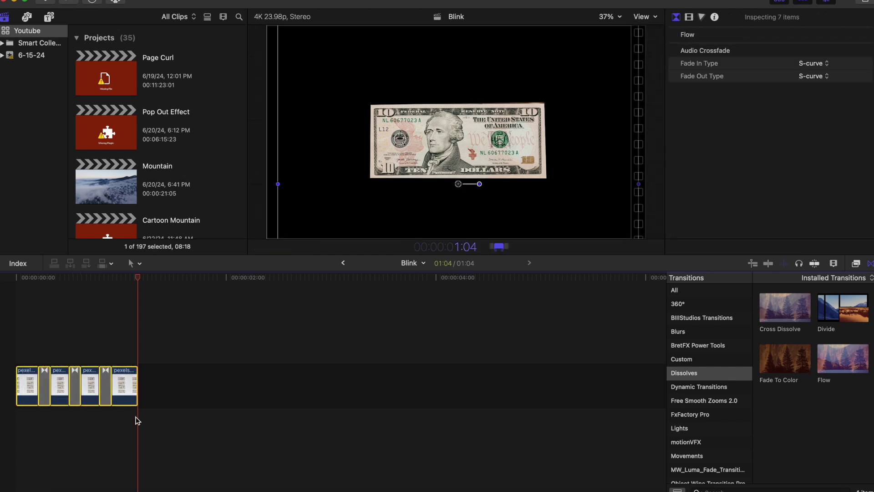
pyautogui.press('Return')
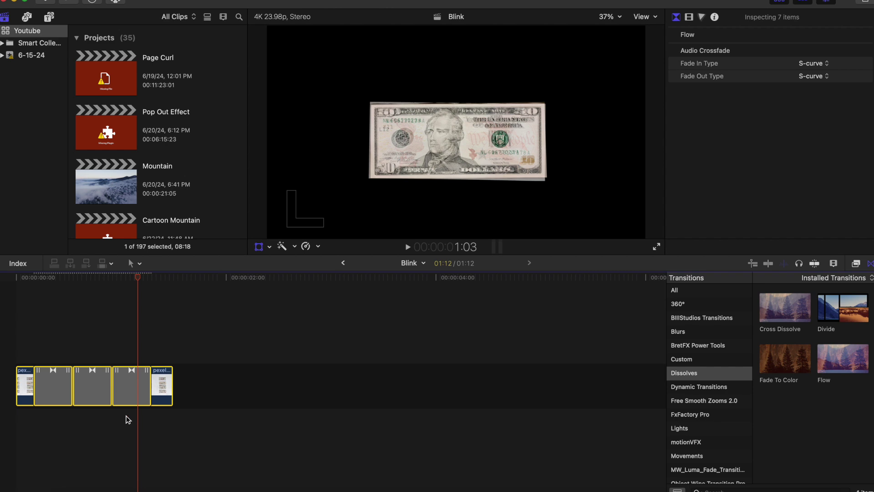
pyautogui.click(220, 378)
# Trim the first and third Flow transitions shorter from their right ends, then replay.
pyautogui.click(50, 380)
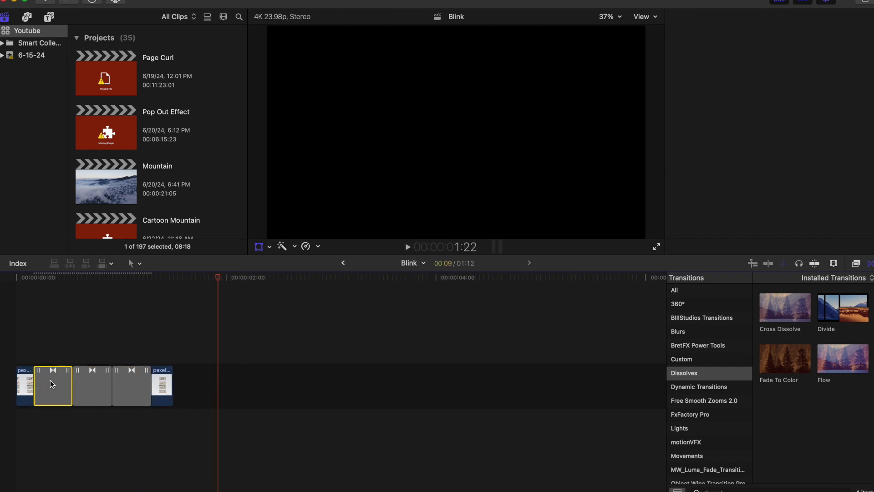
pyautogui.moveTo(69, 382); pyautogui.dragTo(123, 382)
pyautogui.click(78, 382)
pyautogui.click(128, 381)
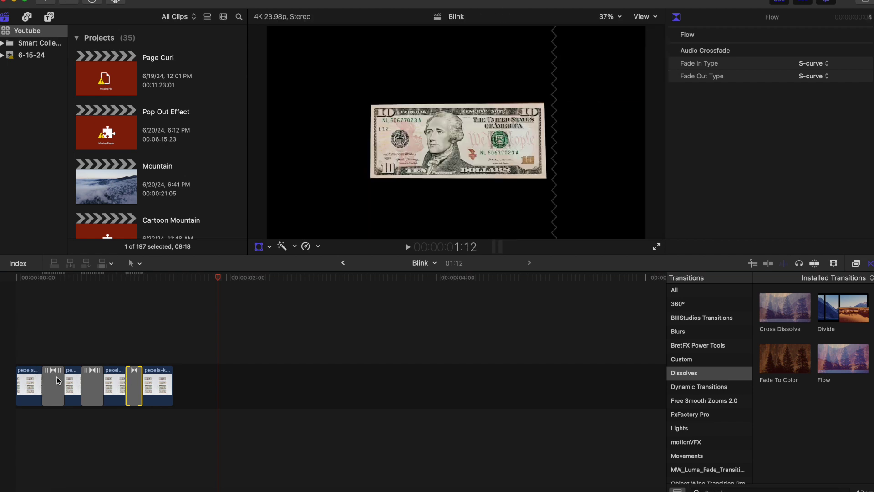
pyautogui.moveTo(63, 380); pyautogui.dragTo(122, 385)
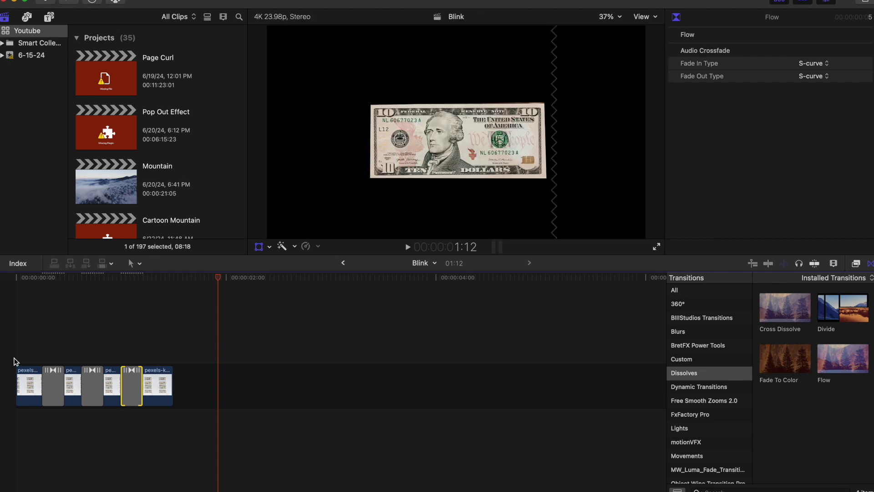
pyautogui.click(13, 361)
pyautogui.press('space')
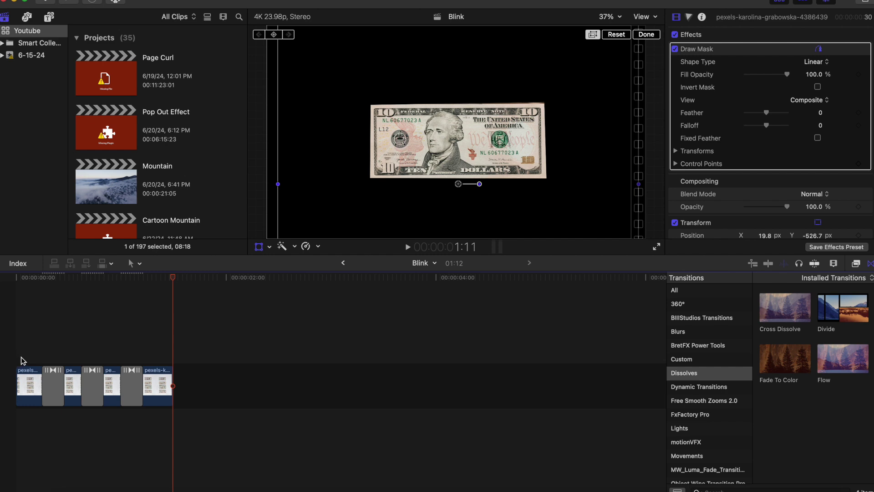
# Replay the start of the Blink sequence to preview it.
pyautogui.click(17, 362)
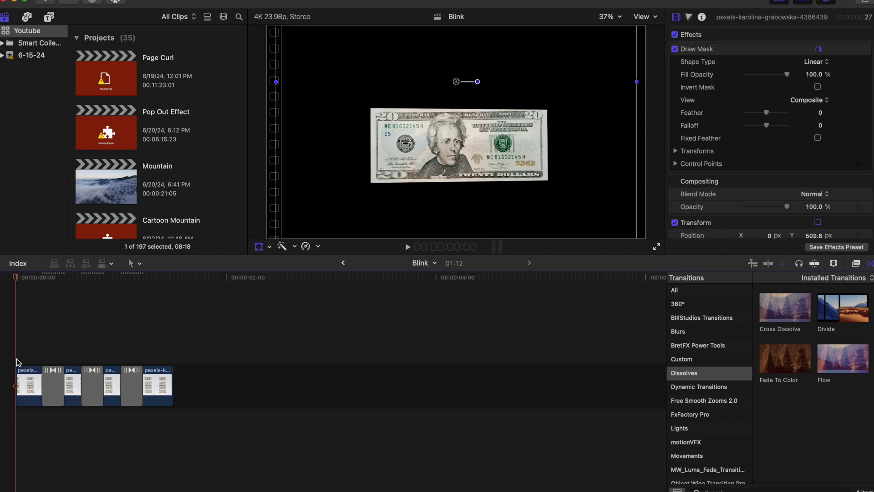
pyautogui.press('space')
pyautogui.press('space')
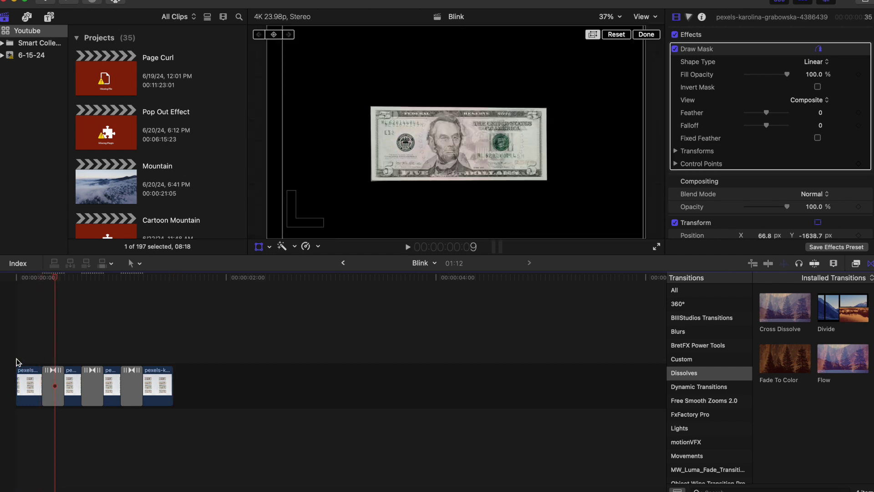
pyautogui.press('space')
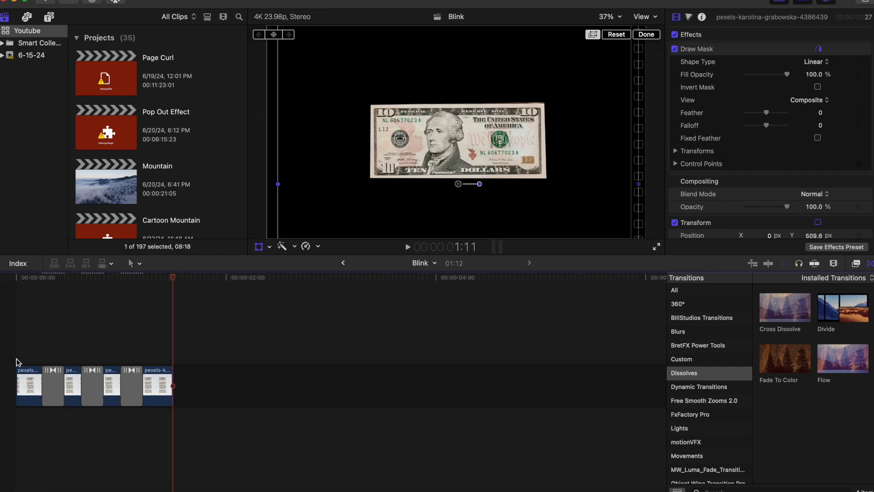
# Select all clips and transitions and paste repeated copies until the project reaches 12:00.
pyautogui.moveTo(16, 359)
pyautogui.mouseDown()
pyautogui.moveTo(125, 416)
pyautogui.moveTo(167, 424)
pyautogui.mouseUp()
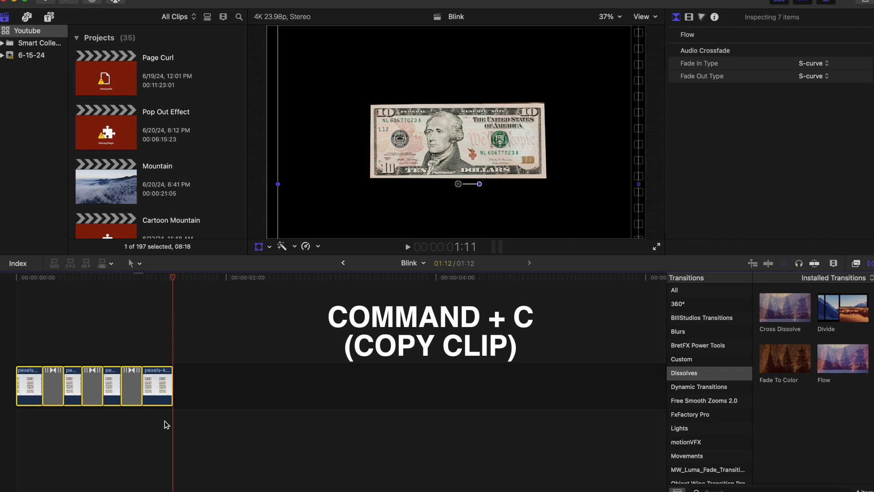
pyautogui.press('cmd+v')
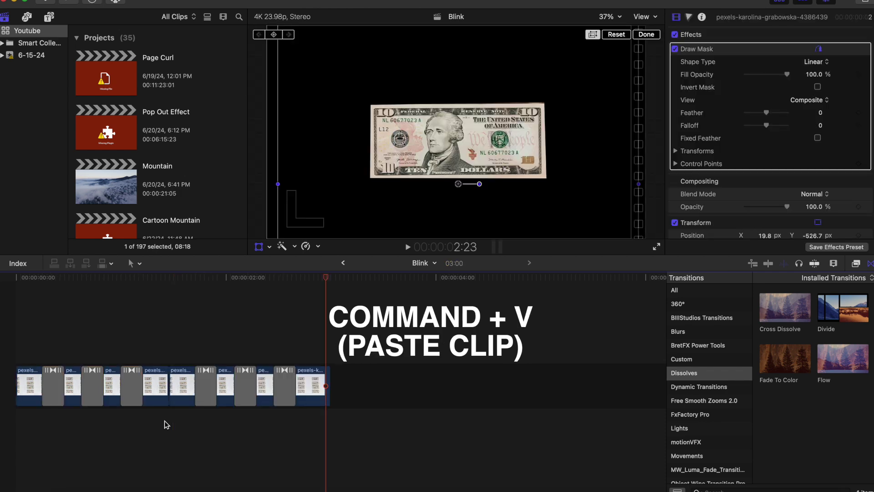
pyautogui.press('super+v')
pyautogui.press('super+v')
pyautogui.press('super+v')
pyautogui.press('super+v')
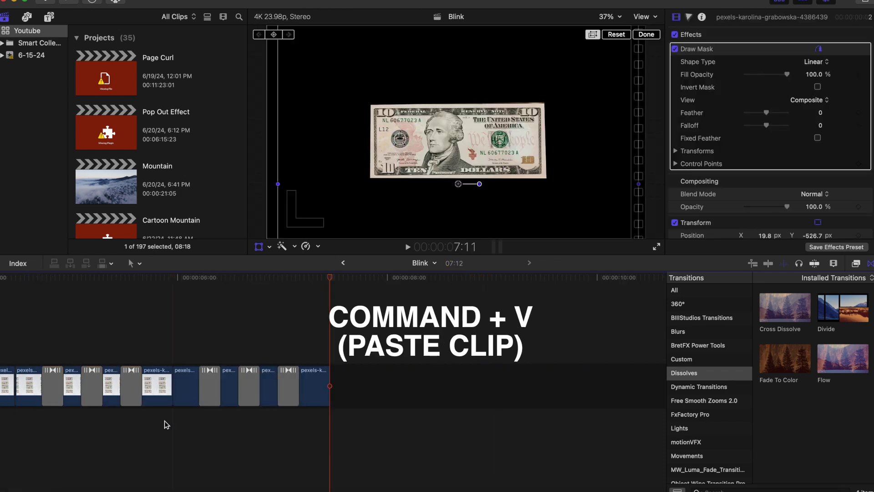
pyautogui.press('super+v')
pyautogui.press('super+v')
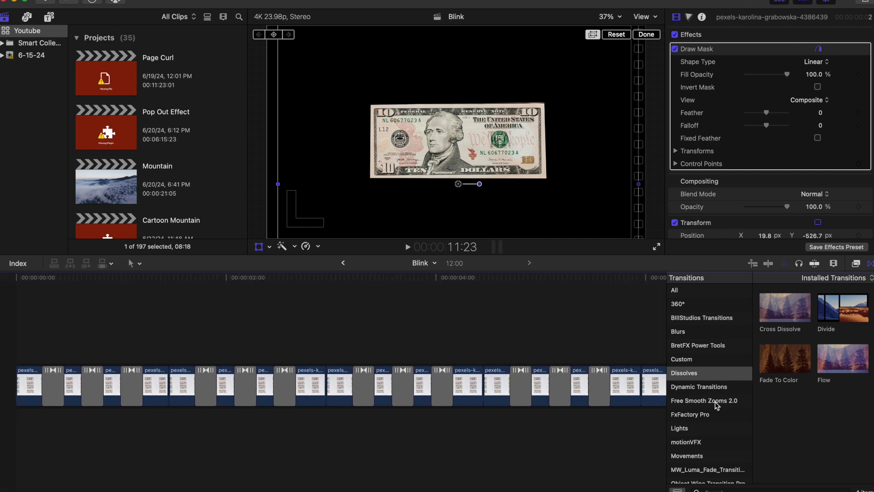
# Drop Flow transitions onto the four joins between the pasted copies.
pyautogui.moveTo(838, 361); pyautogui.dragTo(171, 385)
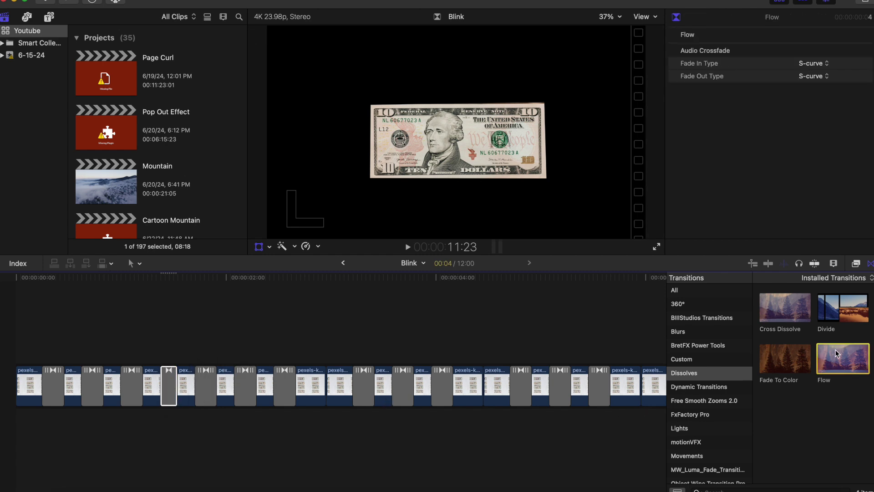
pyautogui.moveTo(836, 353); pyautogui.dragTo(334, 387)
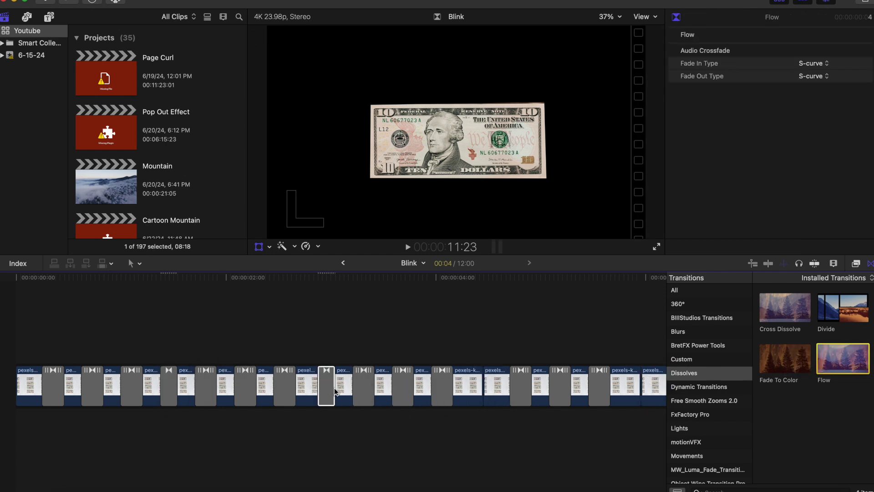
pyautogui.hscroll(3, 501, 433)
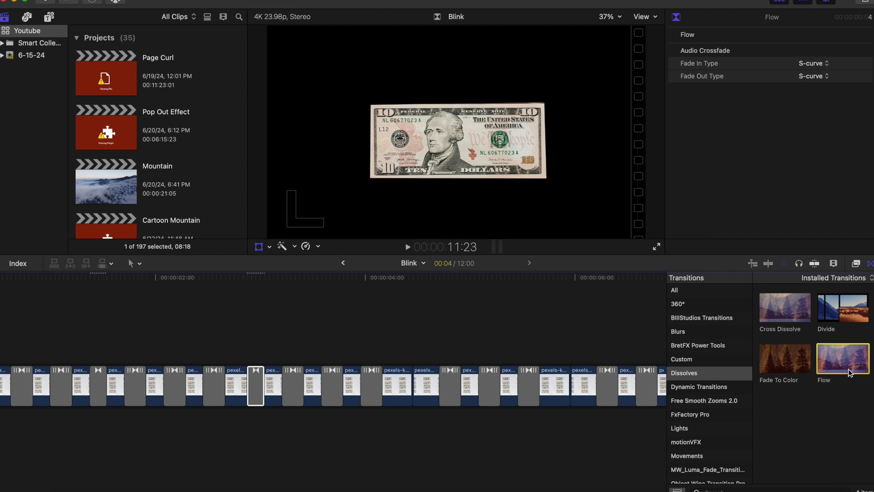
pyautogui.moveTo(849, 373); pyautogui.dragTo(402, 394)
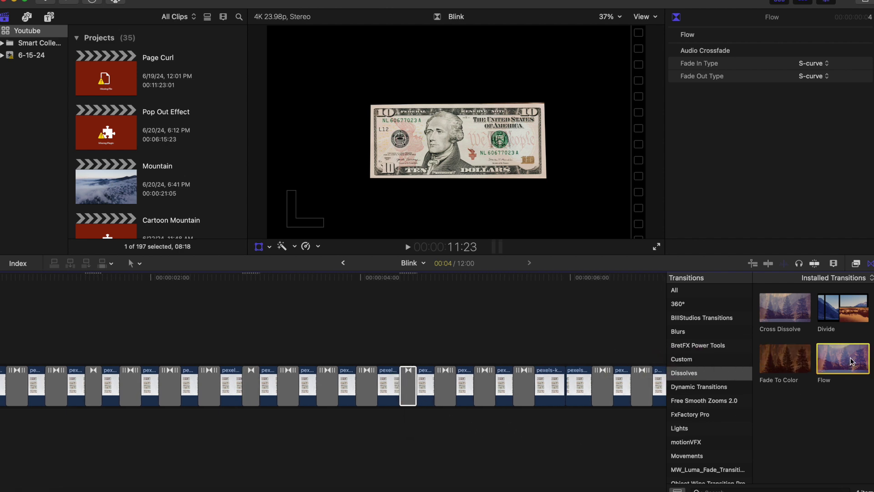
pyautogui.moveTo(850, 361); pyautogui.dragTo(567, 386)
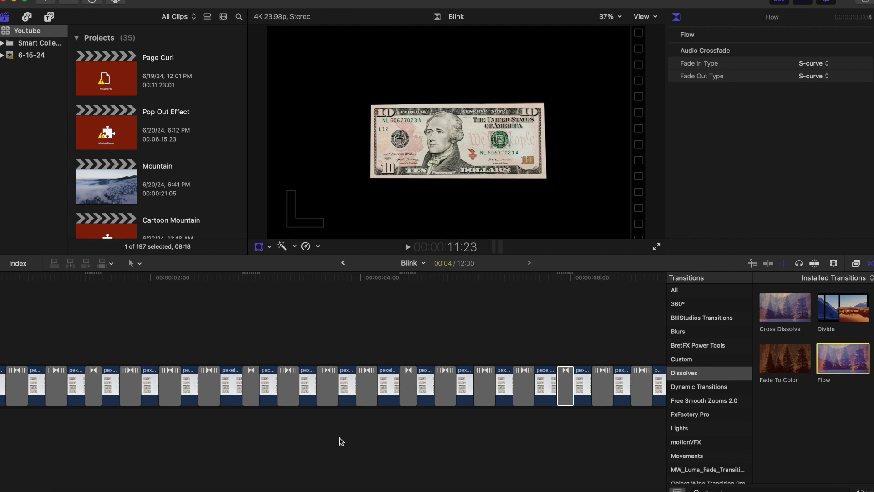
pyautogui.hscroll(-3, 339, 437)
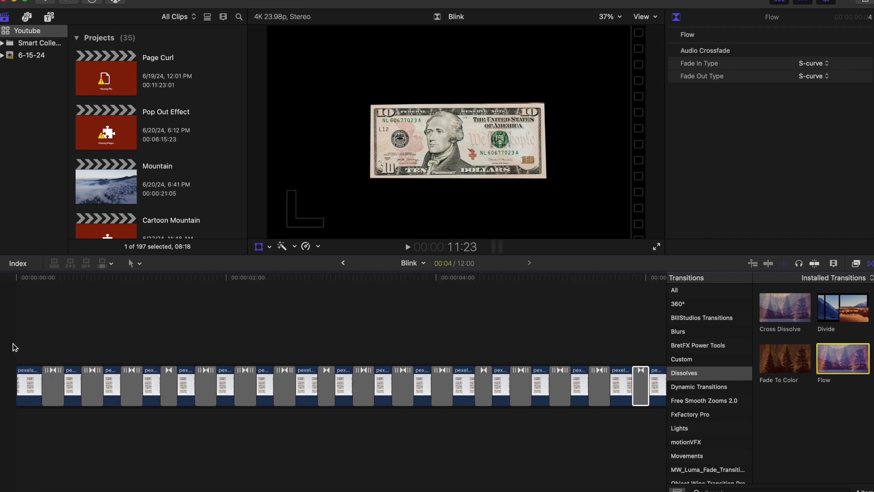
pyautogui.click(18, 289)
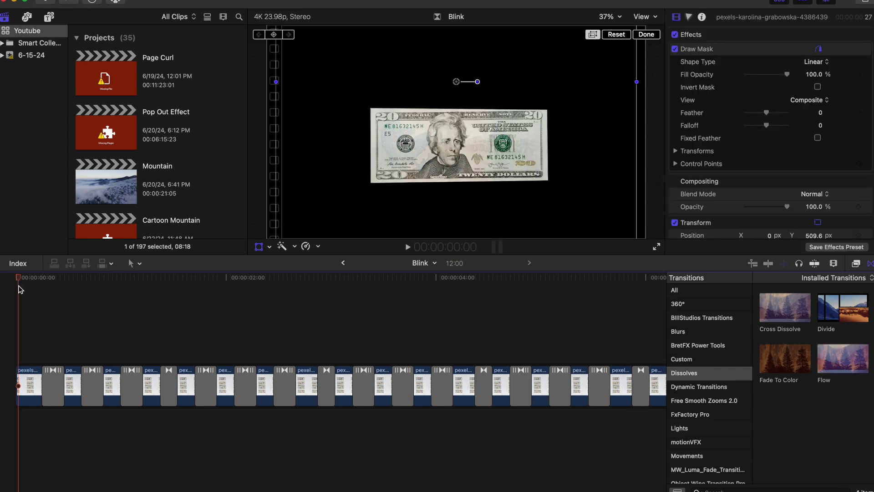
pyautogui.press('space')
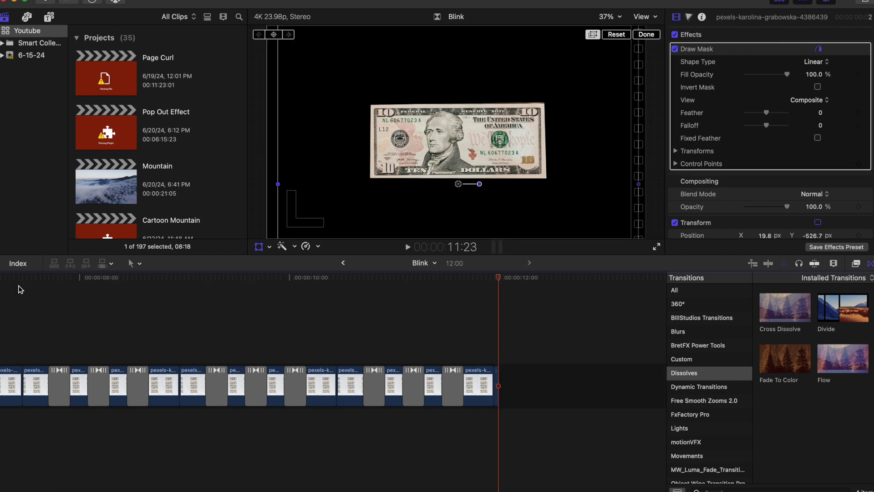
pyautogui.hscroll(-10, 19, 289)
pyautogui.click(19, 294)
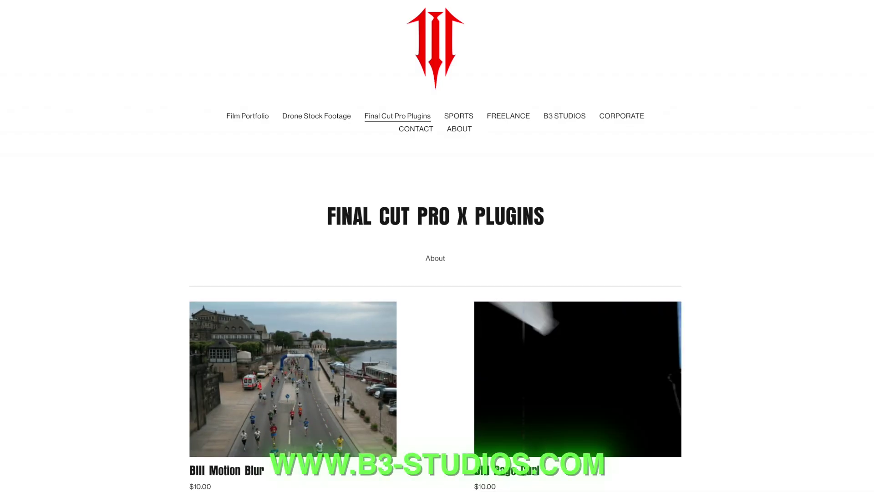
# Scroll the B3 Studios plugins page down to BIII Vertigo Effect ($15.00) and BIII Rising Animation Text ($10.00).
pyautogui.scroll(-3, 435, 273)
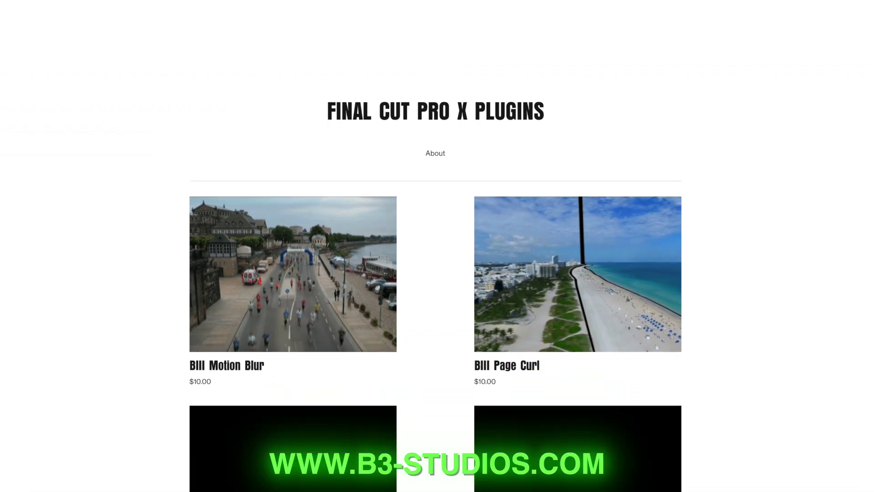
pyautogui.scroll(-3, 435, 273)
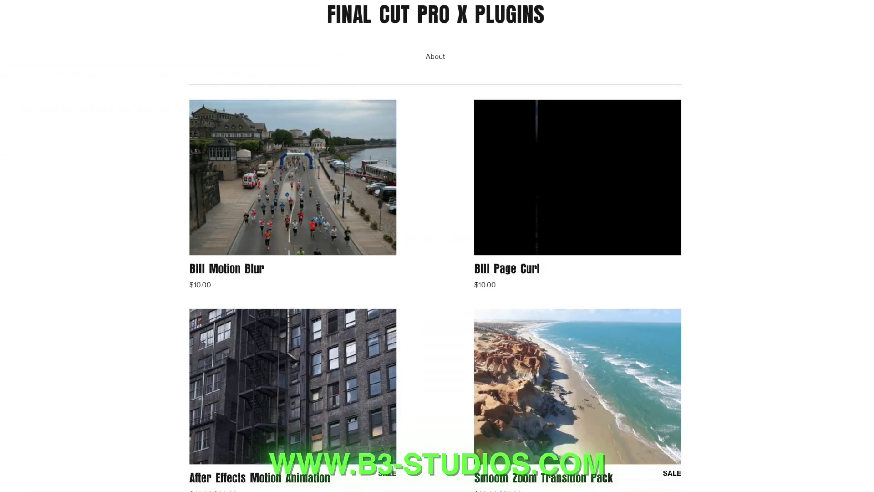
pyautogui.scroll(-2, 435, 273)
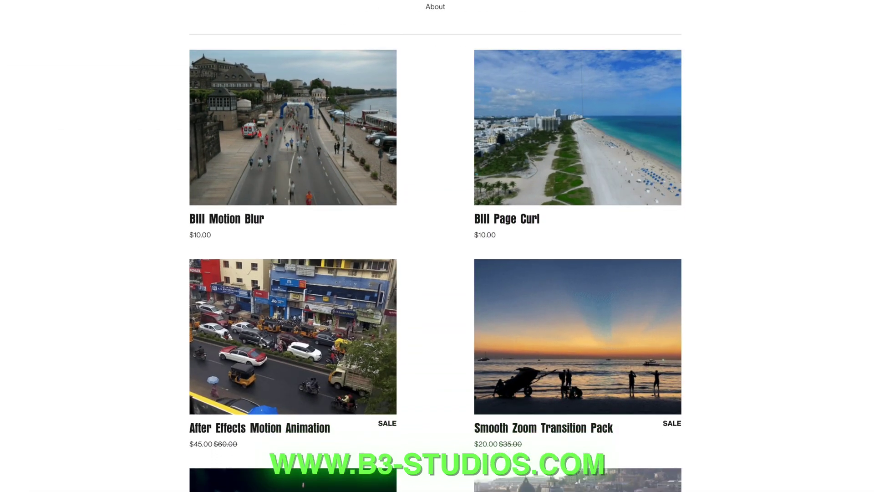
pyautogui.scroll(-4, 435, 273)
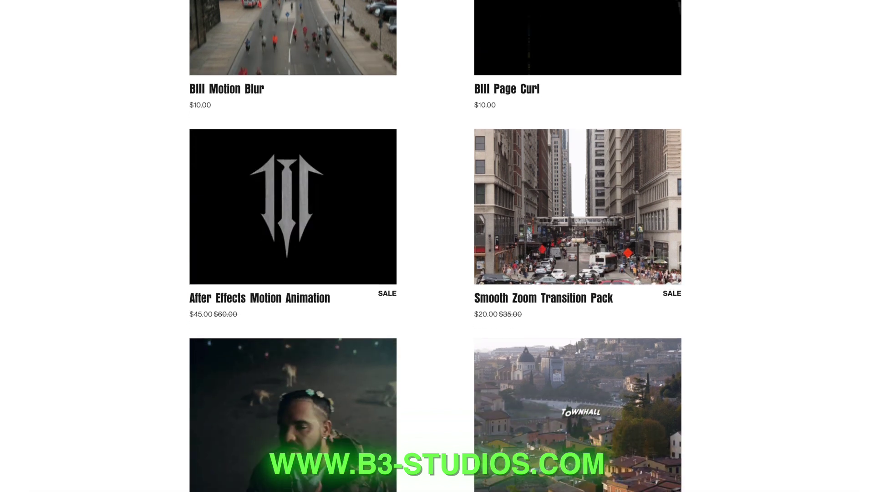
pyautogui.scroll(-4, 435, 273)
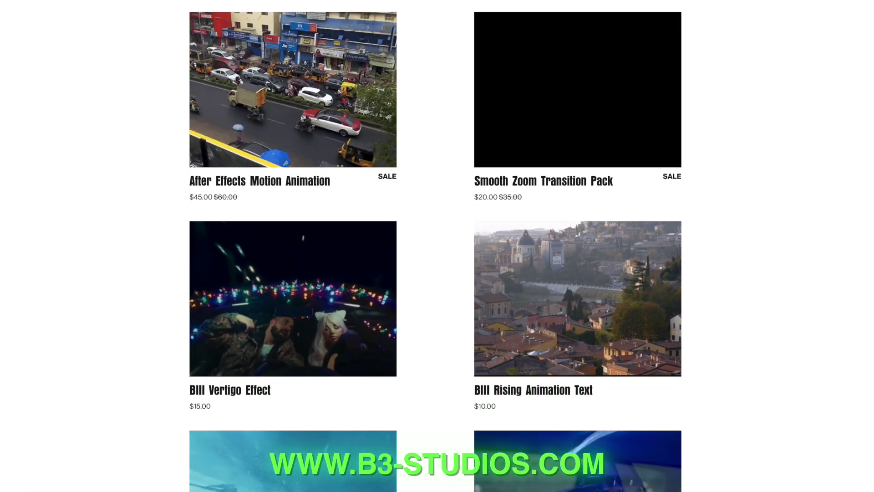